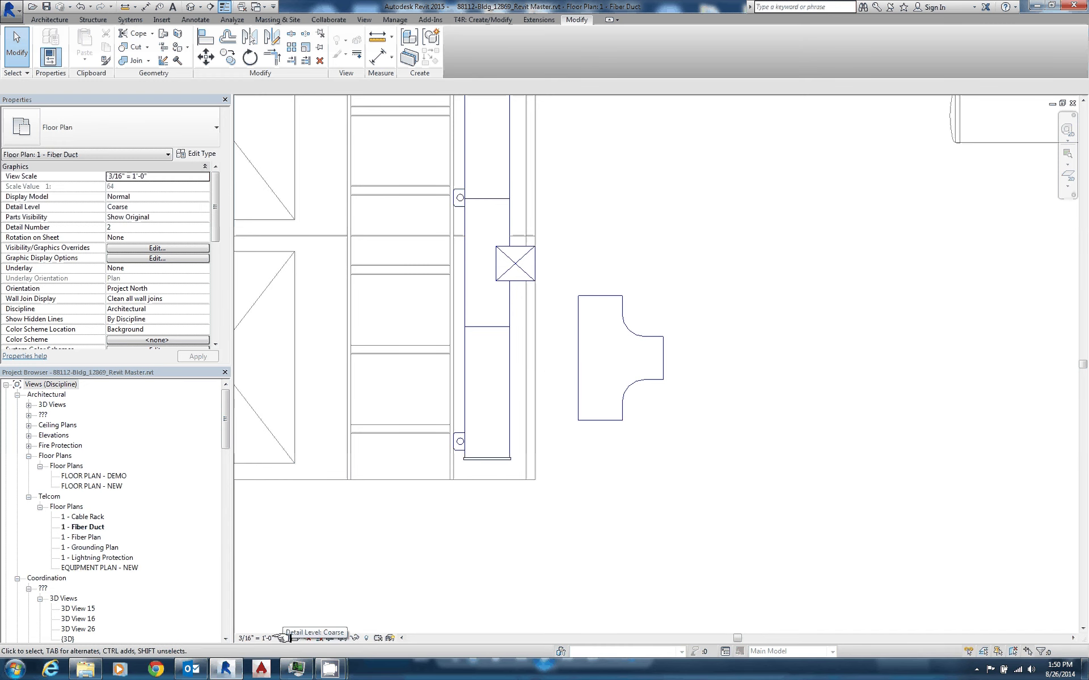
# Compare how the floor plan and T fitting display at Medium and Fine detail level, and return the view to Coarse.
pyautogui.click(283, 638)
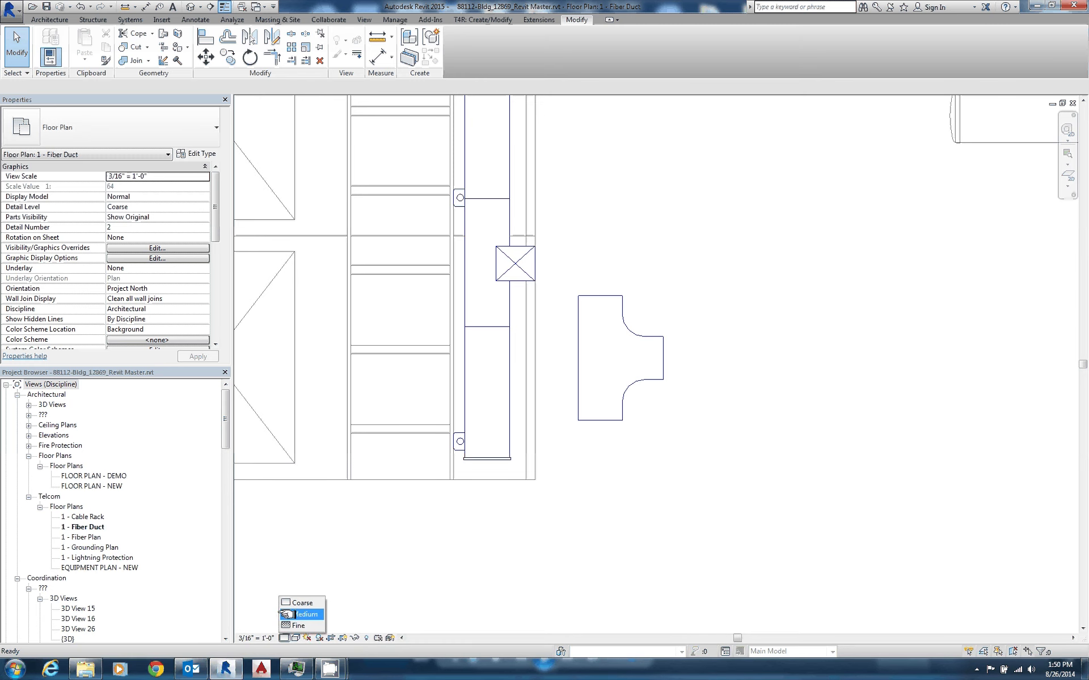
pyautogui.click(287, 614)
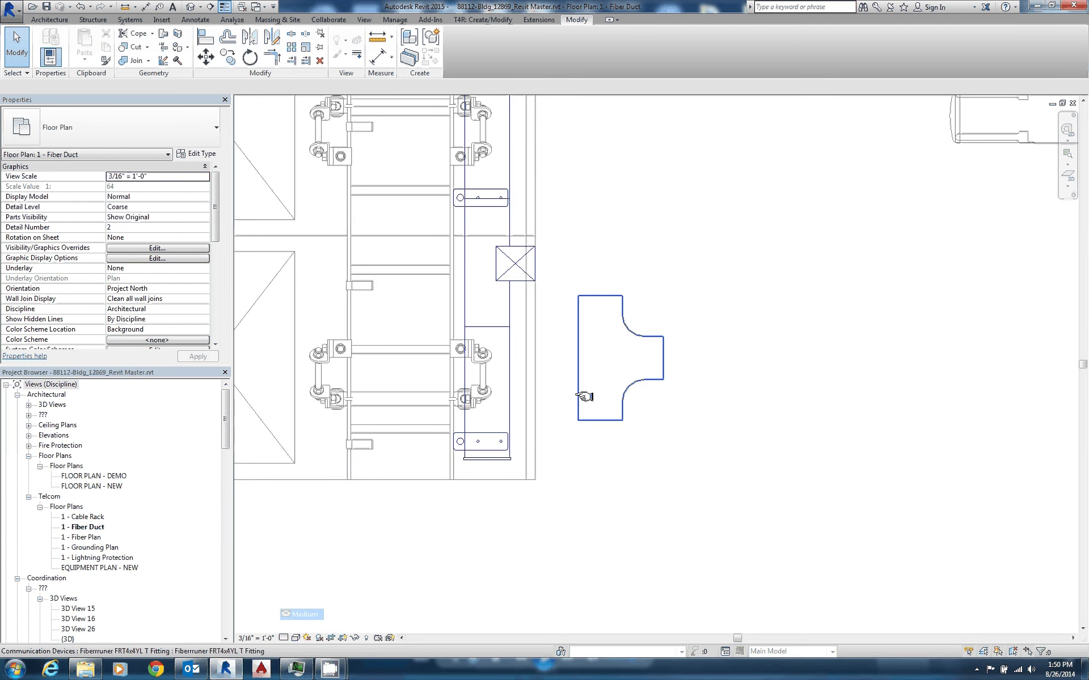
pyautogui.click(283, 638)
pyautogui.click(292, 625)
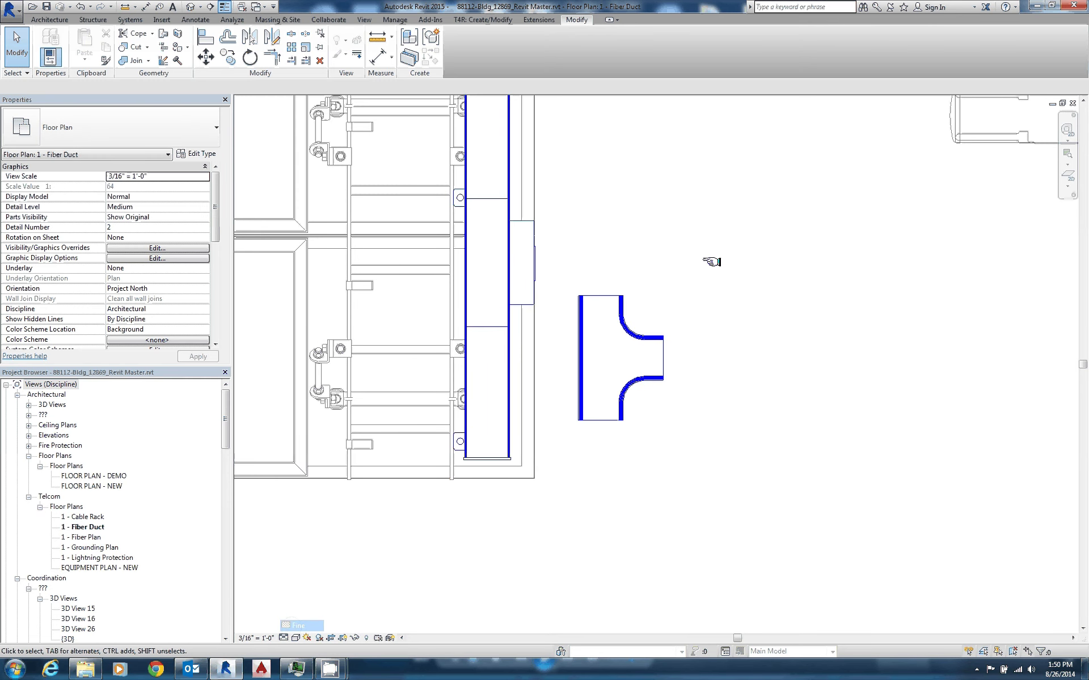
pyautogui.click(283, 638)
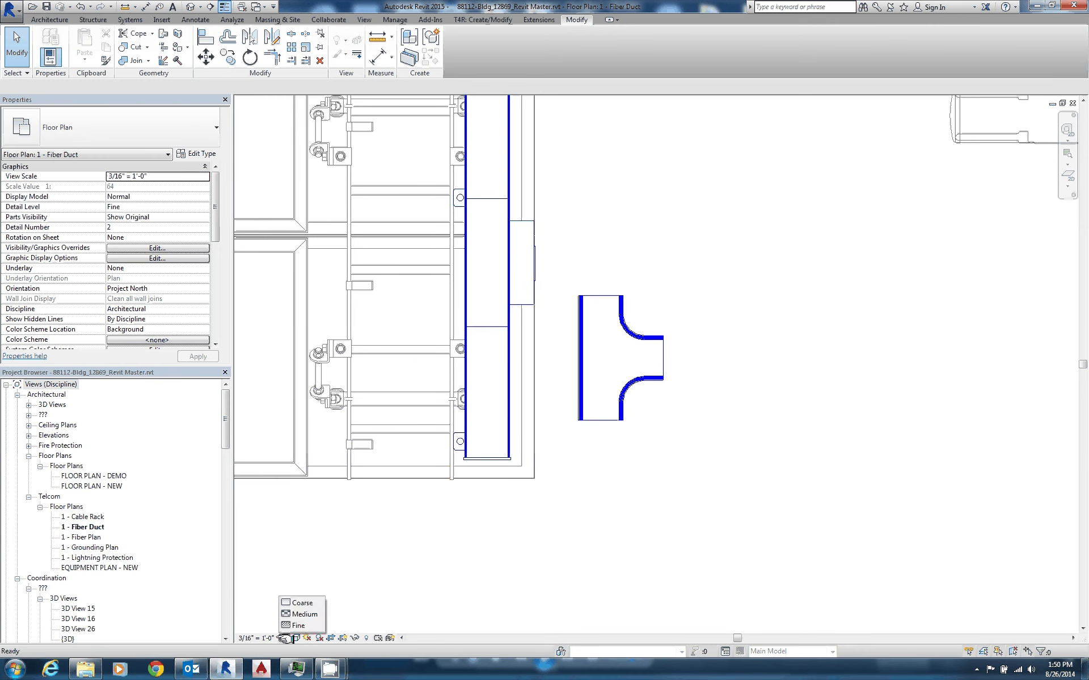
pyautogui.click(300, 603)
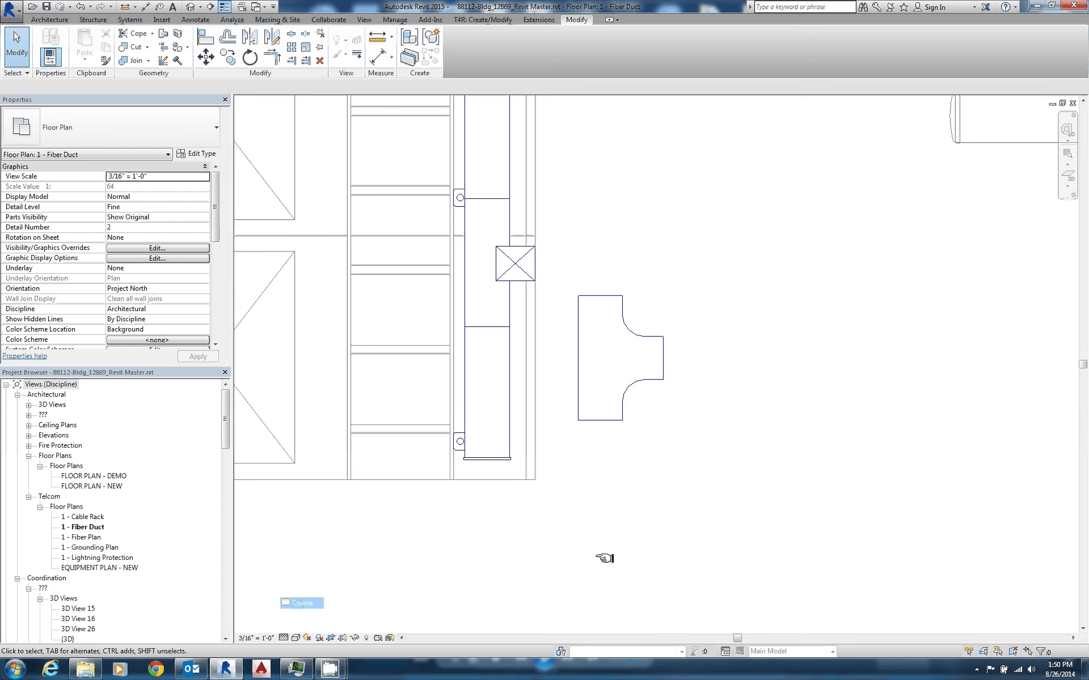
# Move the T fitting over the cabinet edge to check whether it hides the lines beneath, and move it clear again.
pyautogui.click(621, 411)
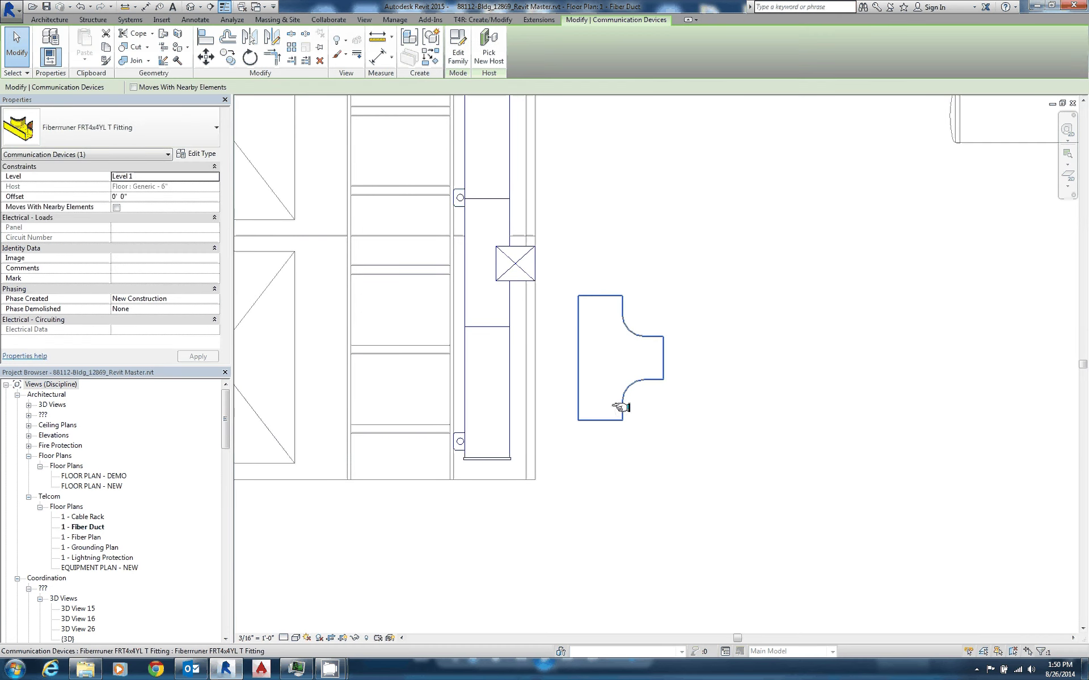
pyautogui.moveTo(612, 411); pyautogui.dragTo(549, 431)
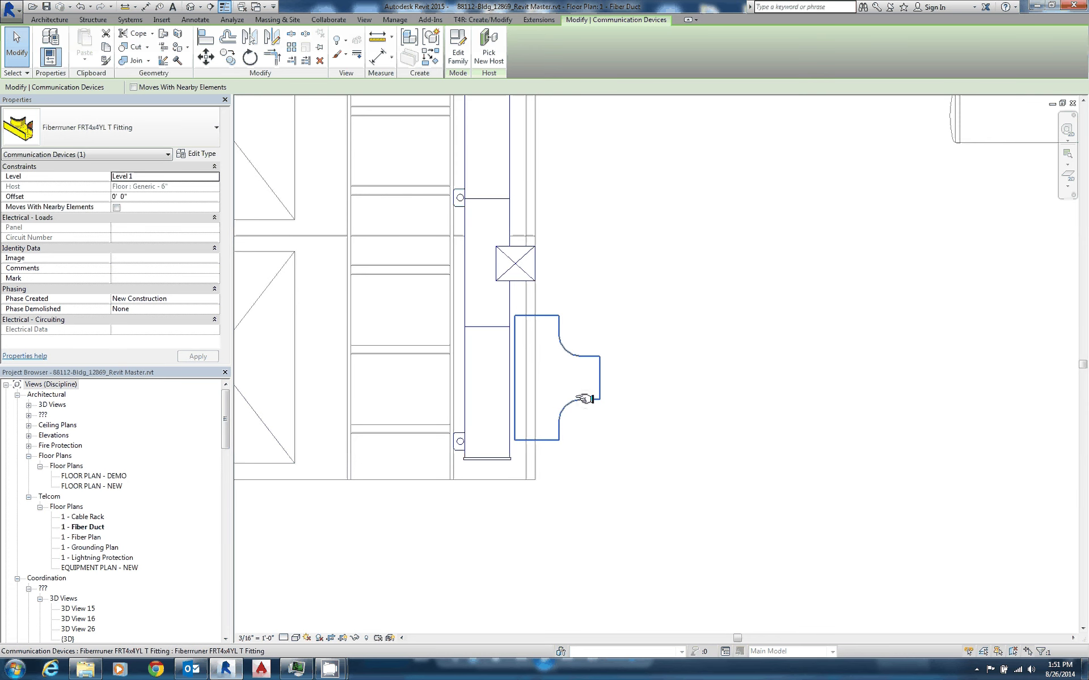
pyautogui.moveTo(584, 399); pyautogui.dragTo(638, 398)
pyautogui.click(643, 450)
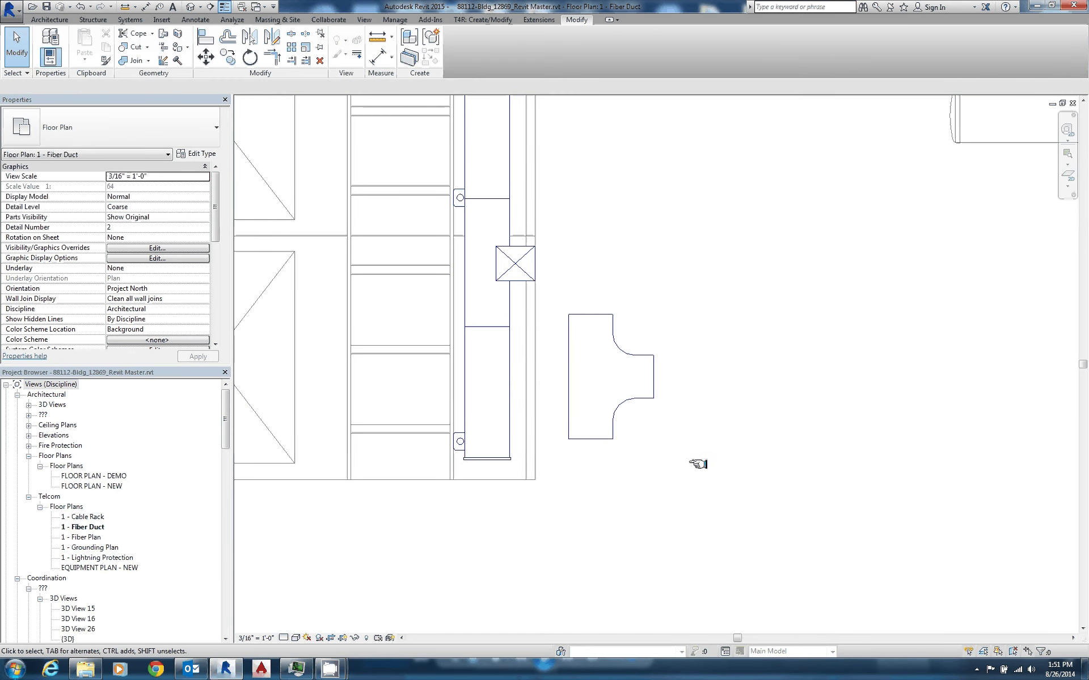
# Open the T fitting family for editing and start a masking region with its boundary picked from existing lines.
pyautogui.click(638, 397)
pyautogui.doubleClick(639, 397)
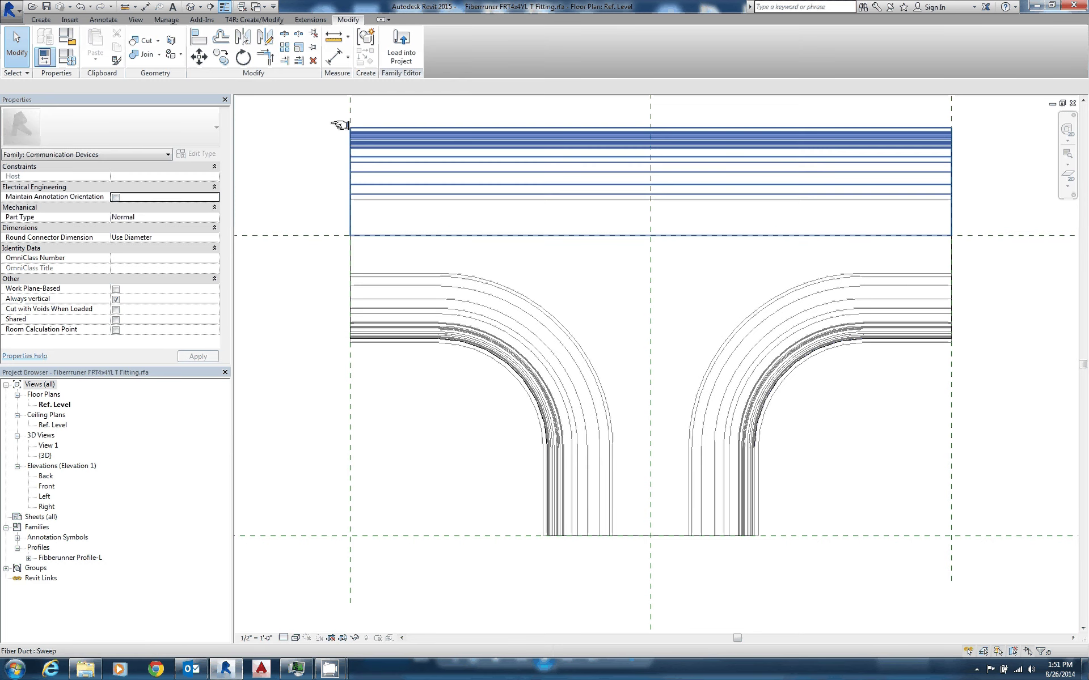
pyautogui.click(103, 19)
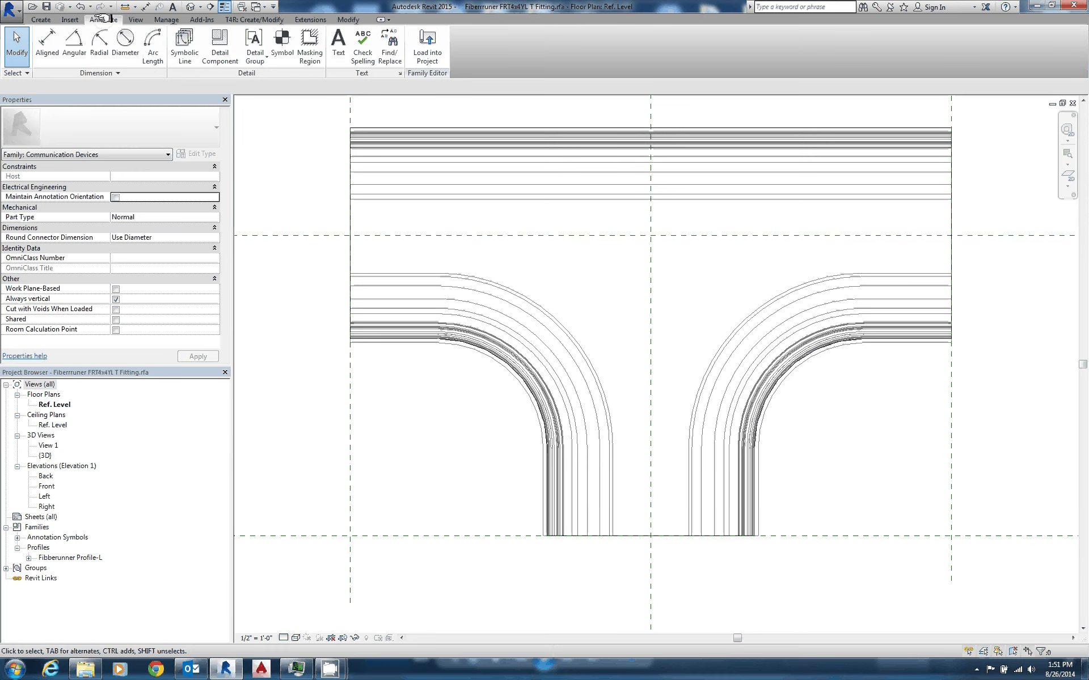
pyautogui.click(309, 54)
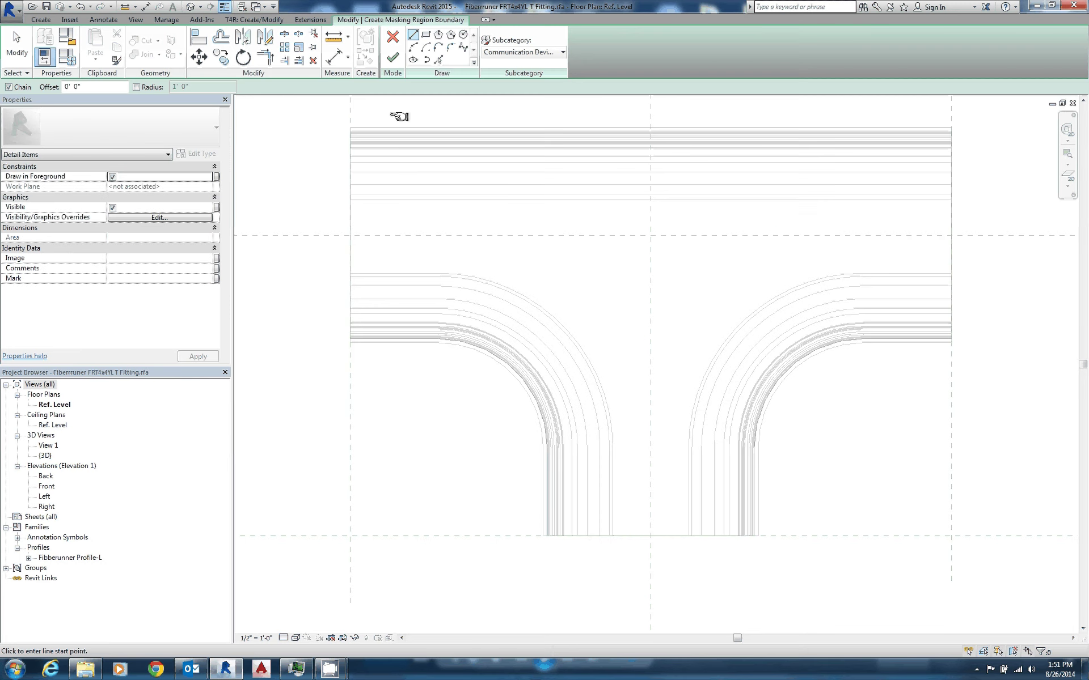
pyautogui.click(439, 59)
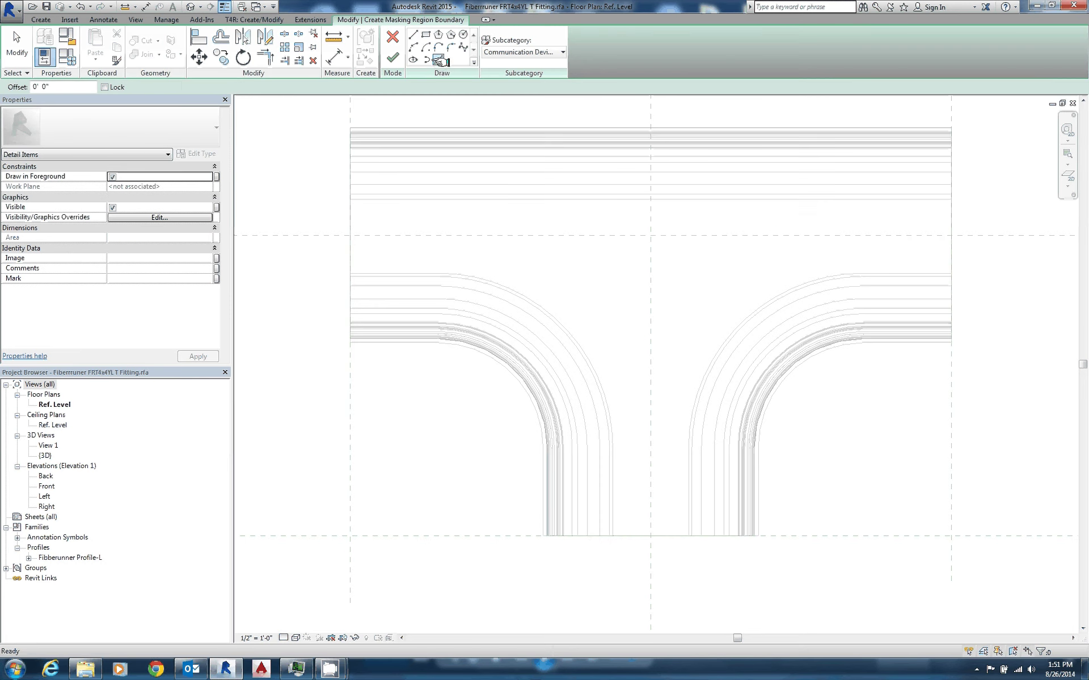
# Pick the T fitting's complete outer outline, including both curved inner corners, as the masking region boundary and finish the region.
pyautogui.click(401, 128)
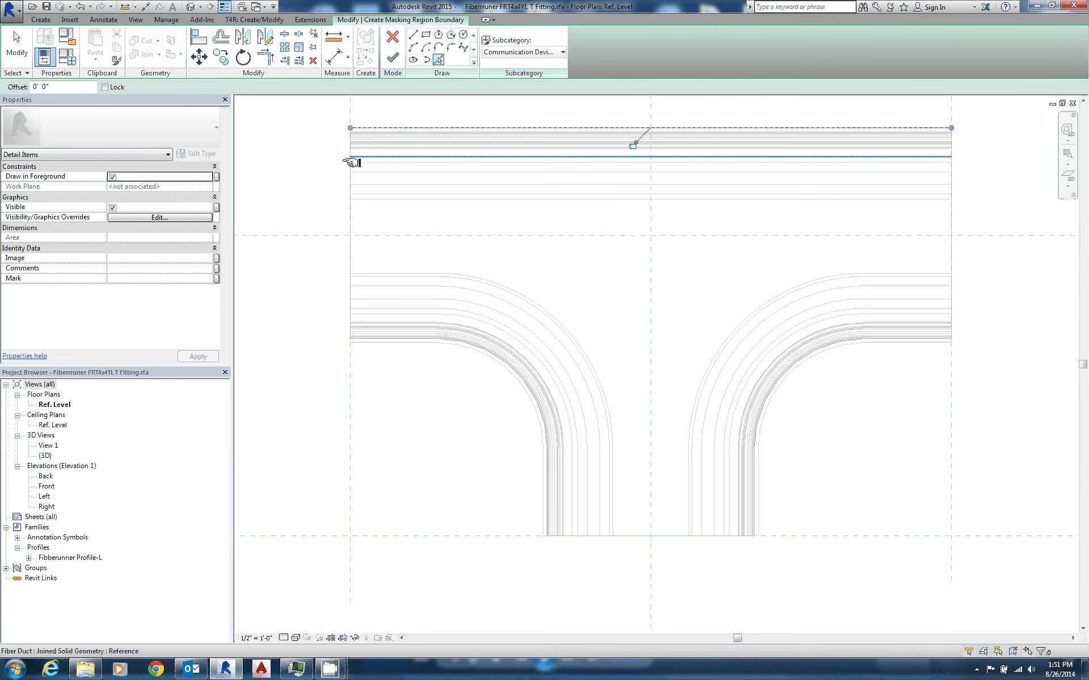
pyautogui.click(350, 165)
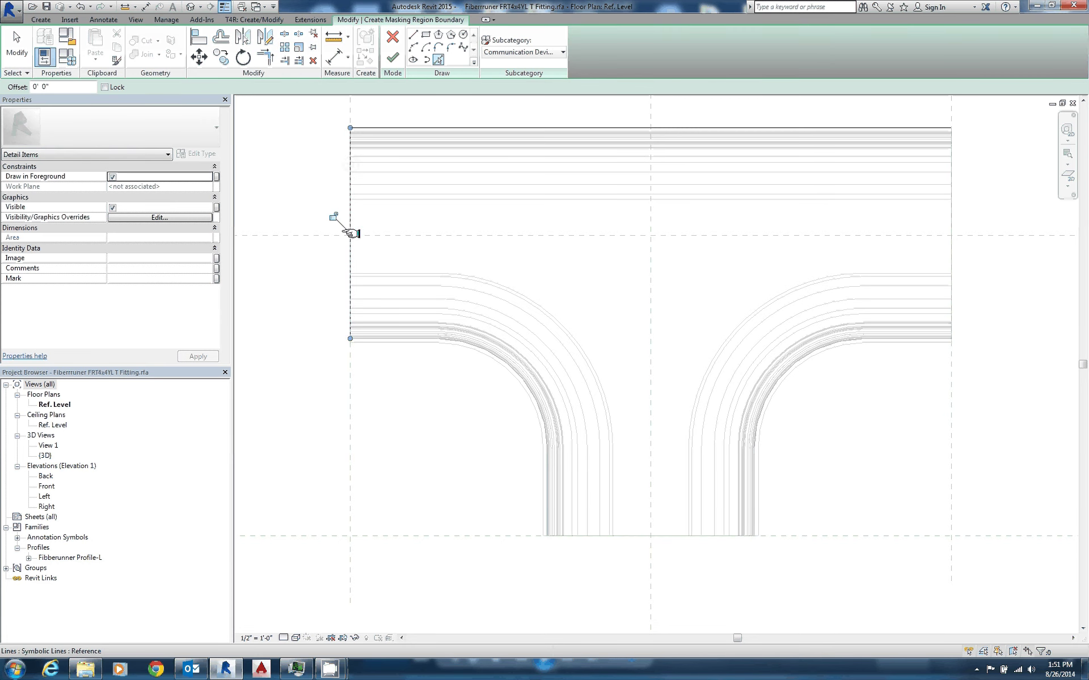
pyautogui.click(405, 340)
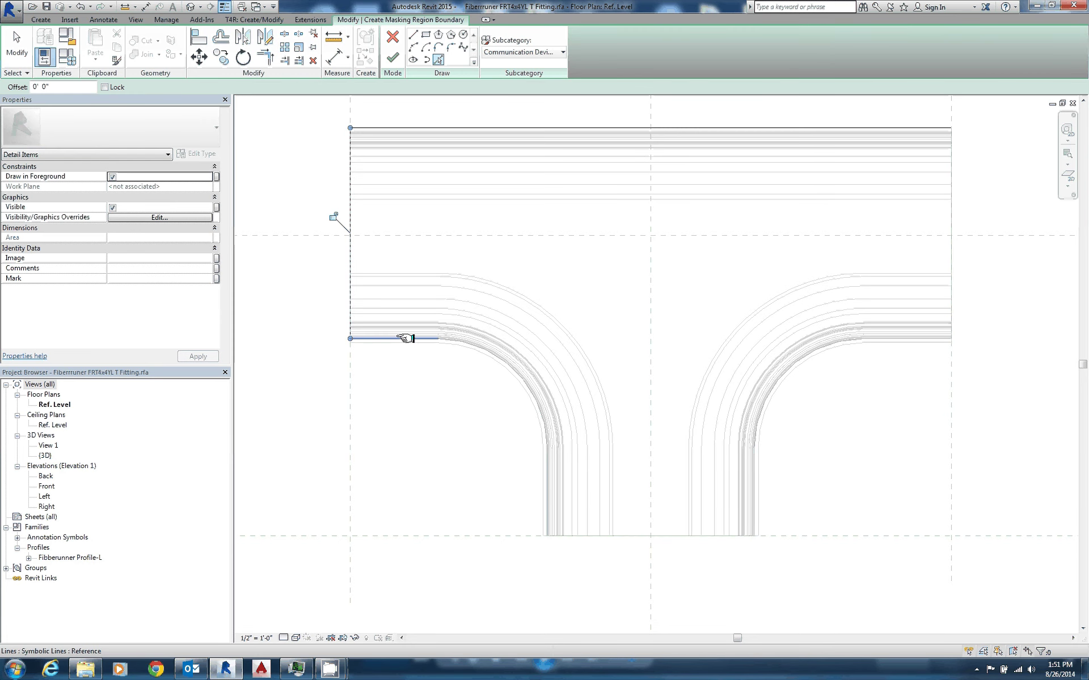
pyautogui.click(471, 343)
pyautogui.click(548, 493)
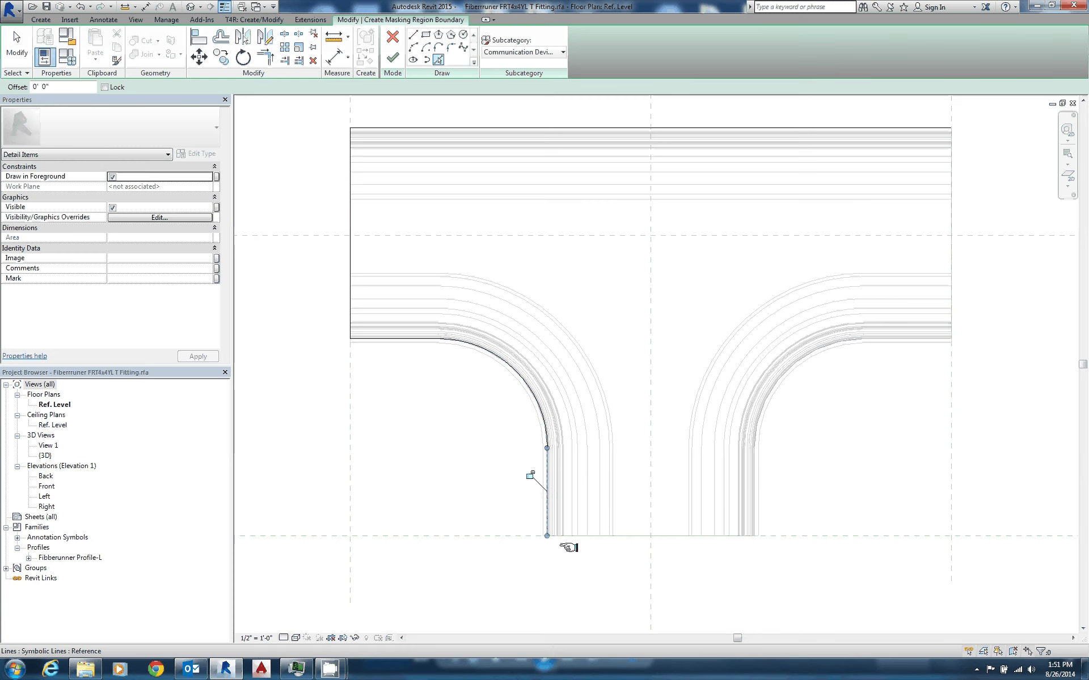
pyautogui.click(593, 535)
pyautogui.click(757, 518)
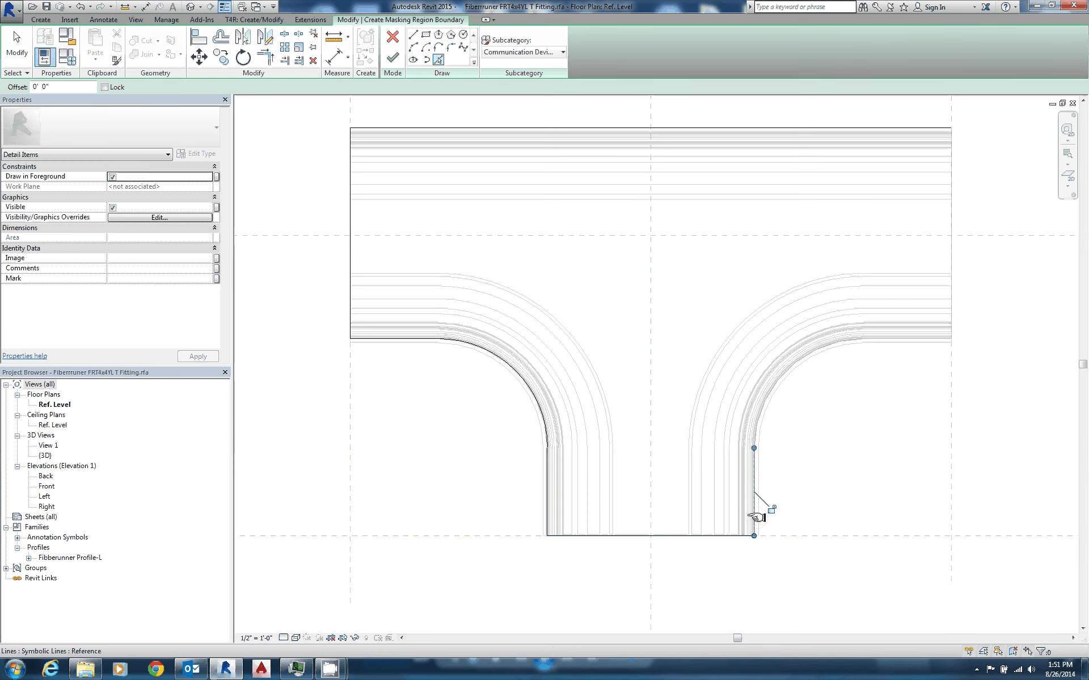
pyautogui.click(760, 417)
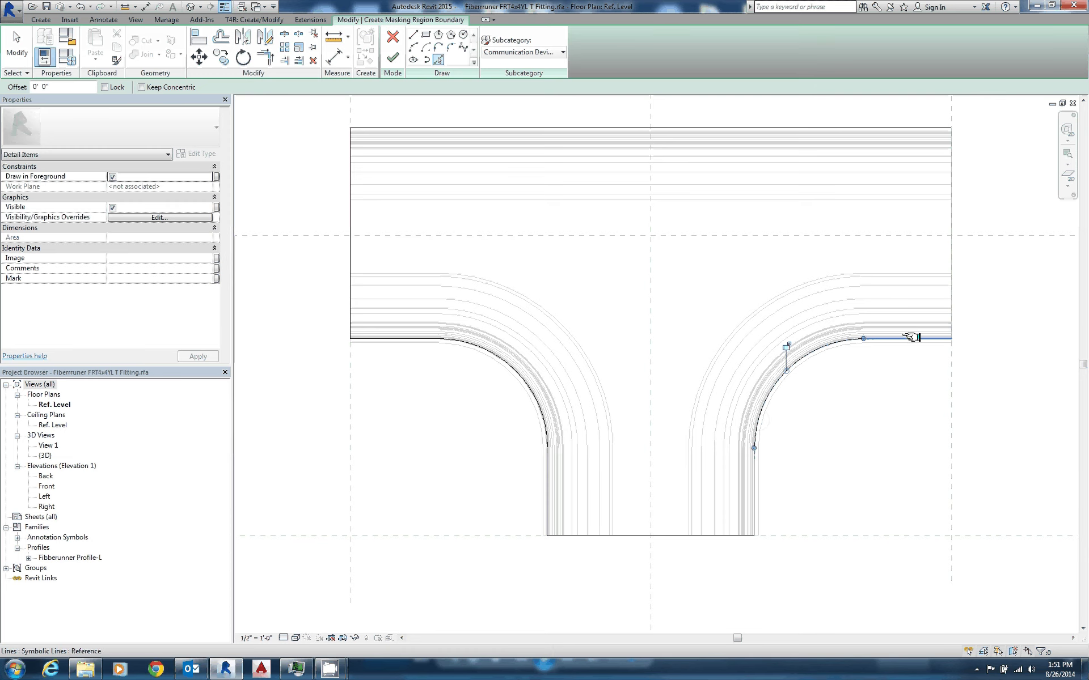
pyautogui.click(907, 334)
pyautogui.click(951, 292)
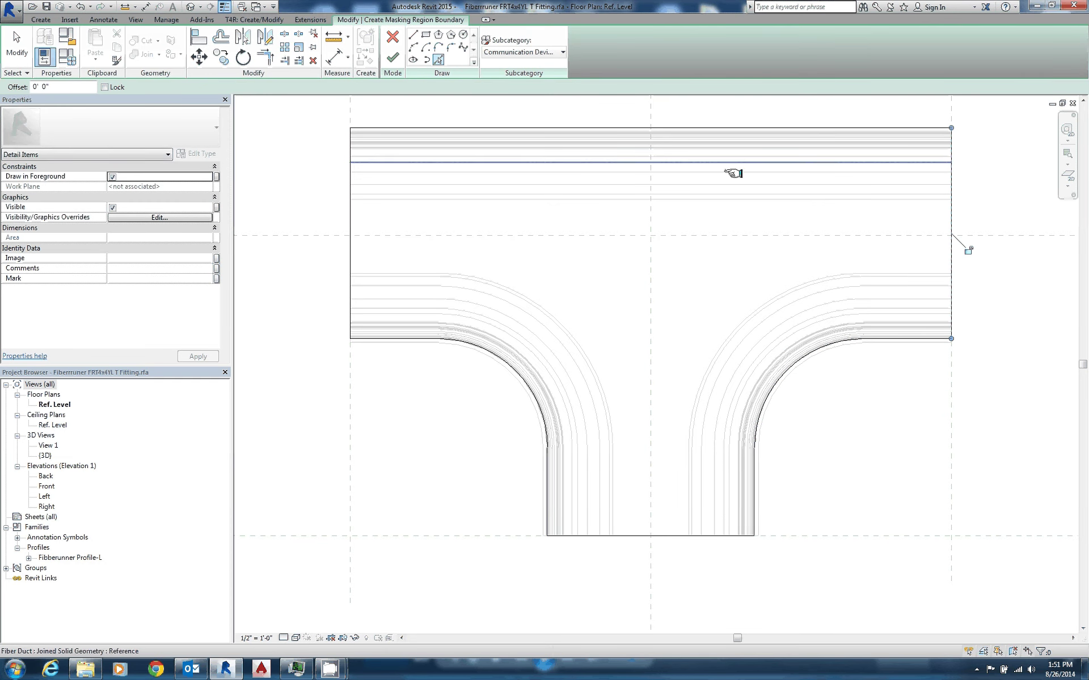
pyautogui.click(391, 57)
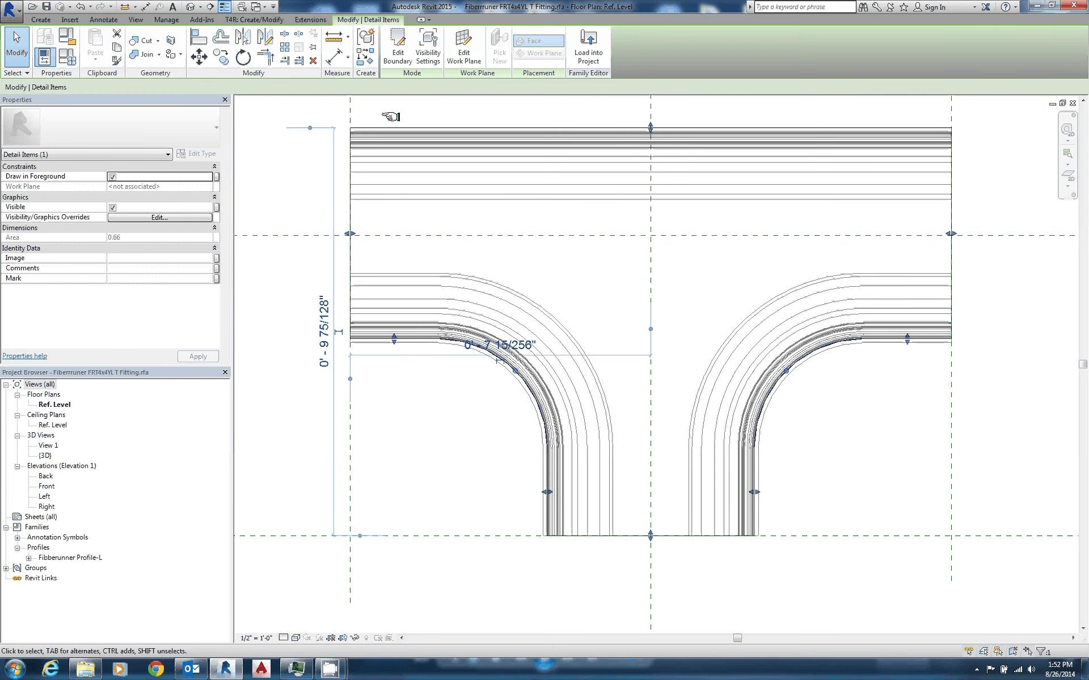
# Turn off Draw in Foreground for the masking region and hide it at the Medium and Fine detail levels.
pyautogui.click(112, 177)
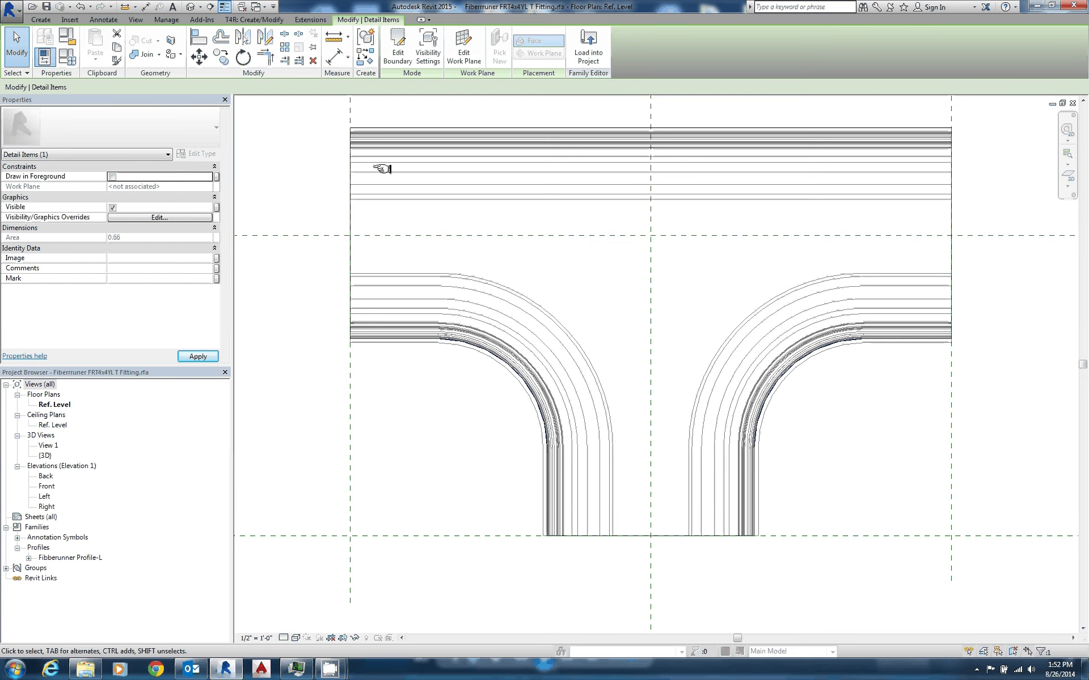
pyautogui.click(427, 54)
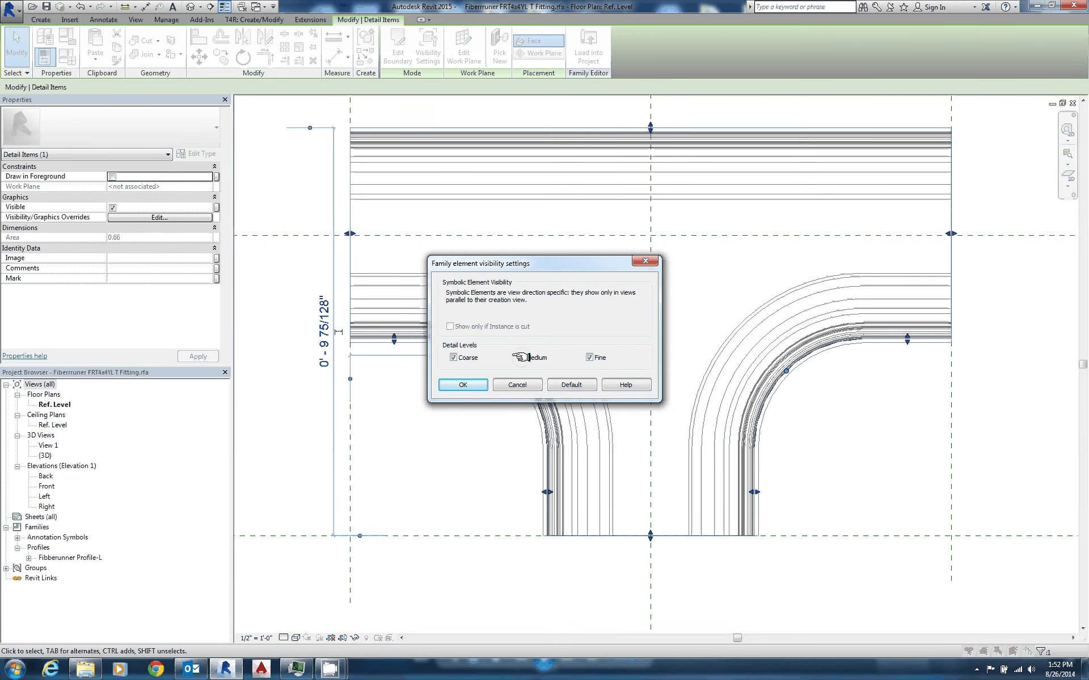
pyautogui.click(521, 357)
pyautogui.click(588, 358)
pyautogui.click(465, 385)
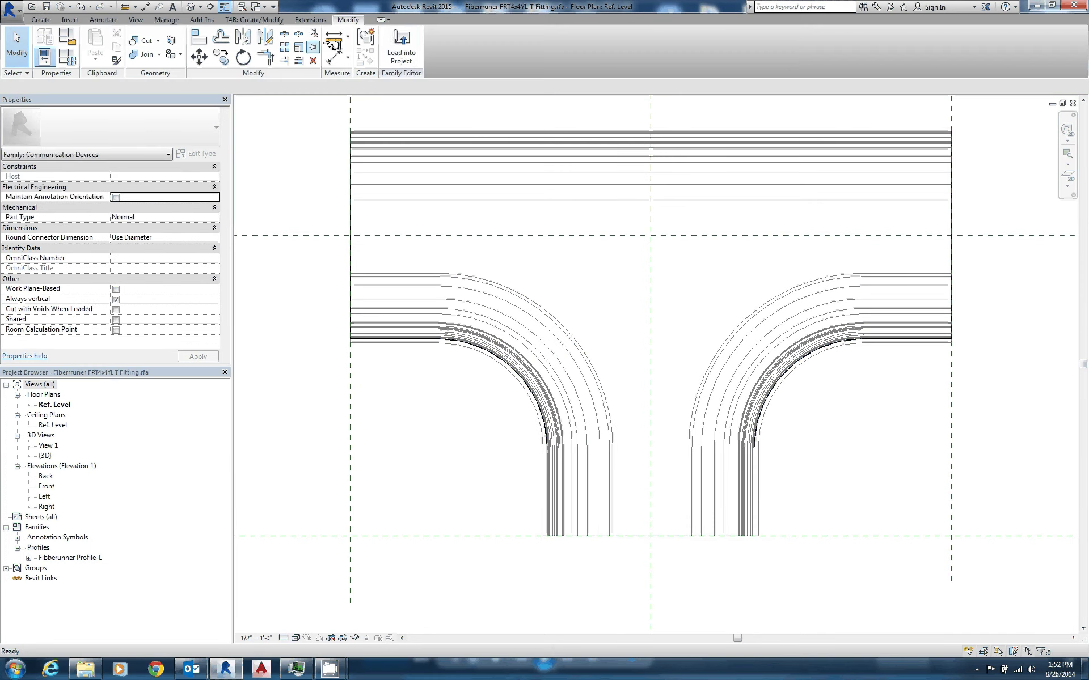
# Load the family into the project, overwriting the existing version, and move the T fitting over the cabinet edge.
pyautogui.click(588, 51)
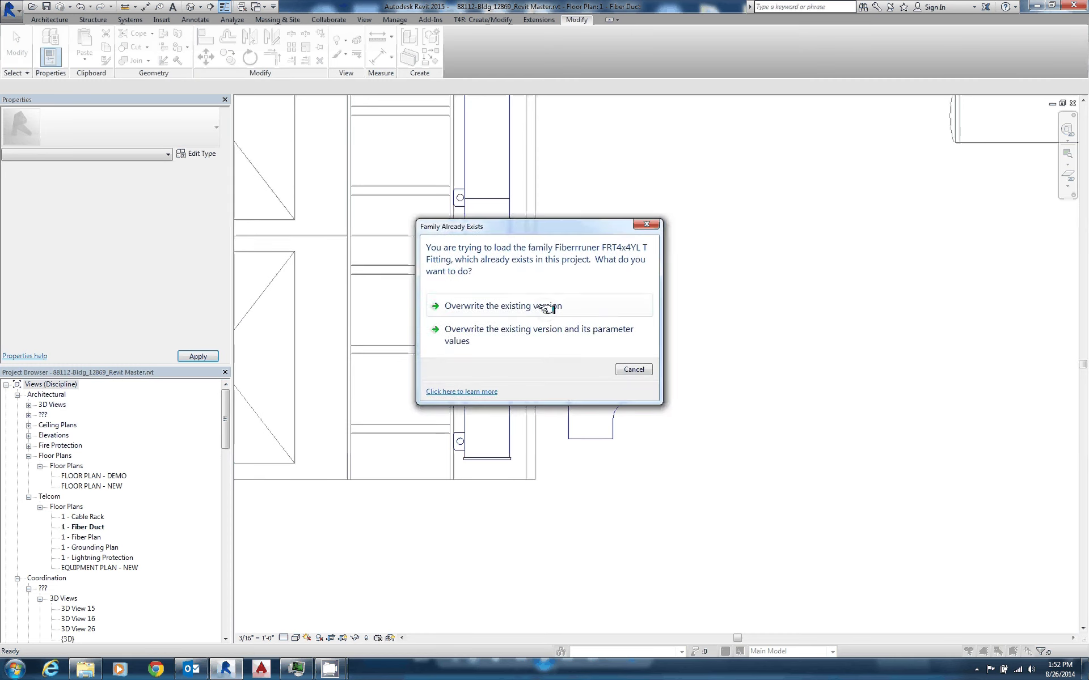
pyautogui.click(547, 309)
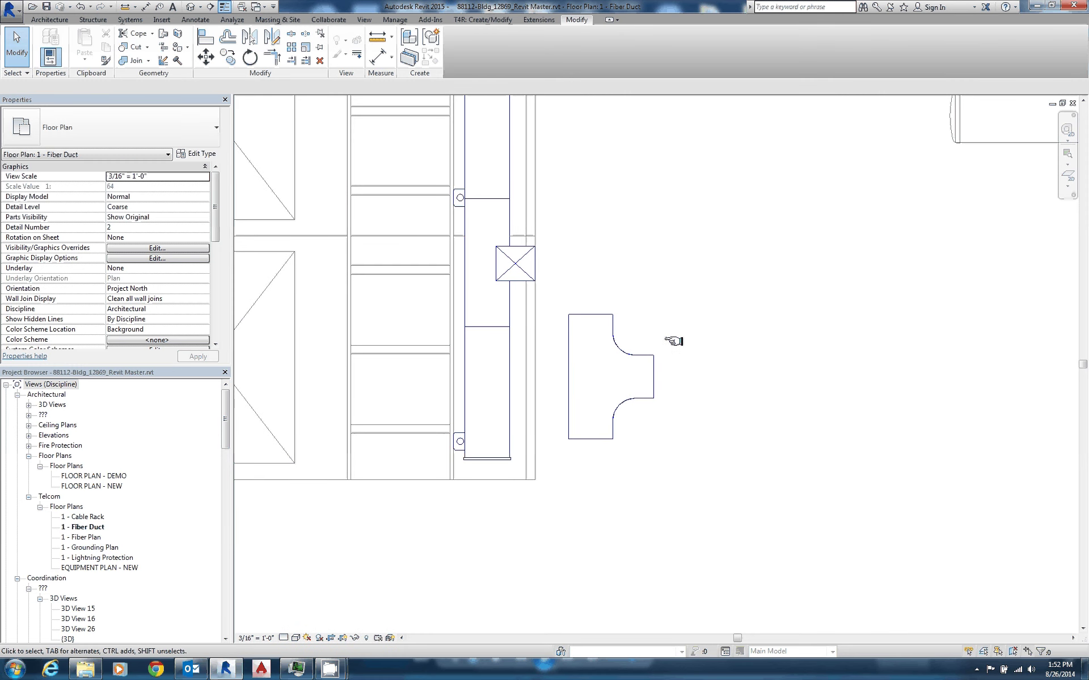
pyautogui.click(644, 397)
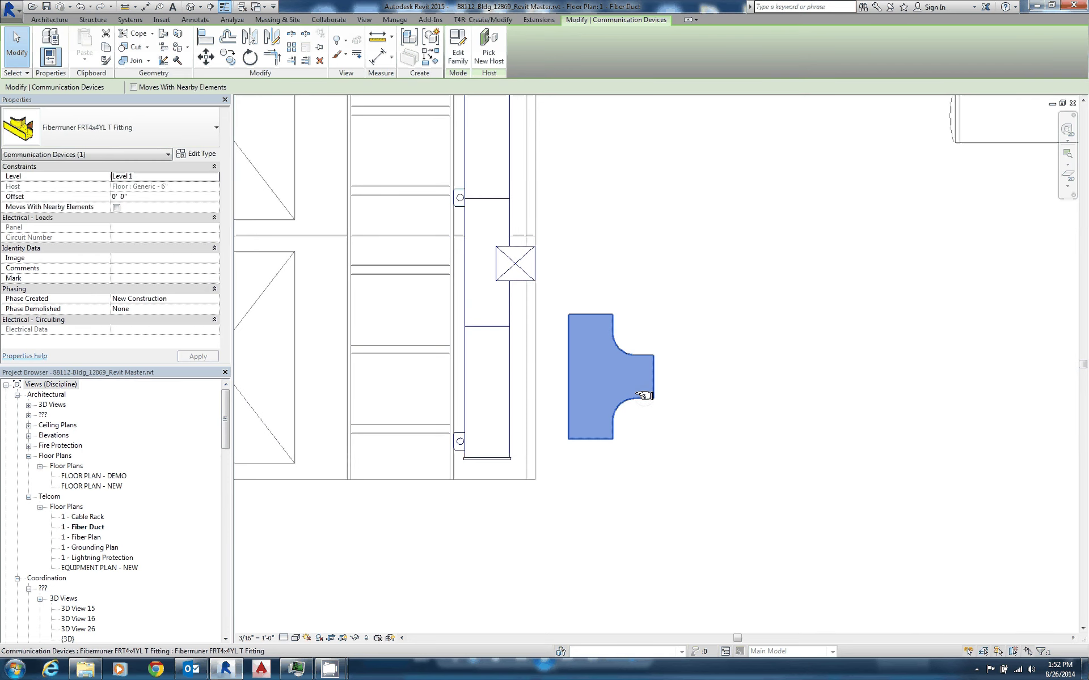
pyautogui.moveTo(645, 396); pyautogui.dragTo(589, 387)
pyautogui.click(624, 437)
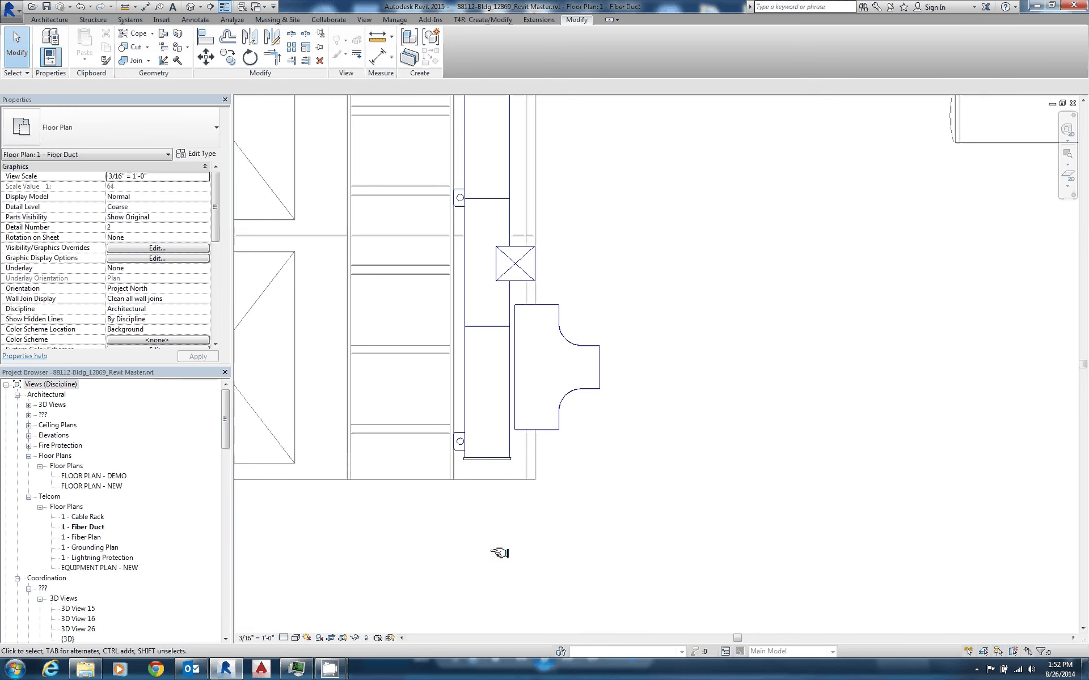
# Check how the T fitting covers the cabinet edge at the Medium and Fine detail levels.
pyautogui.click(284, 638)
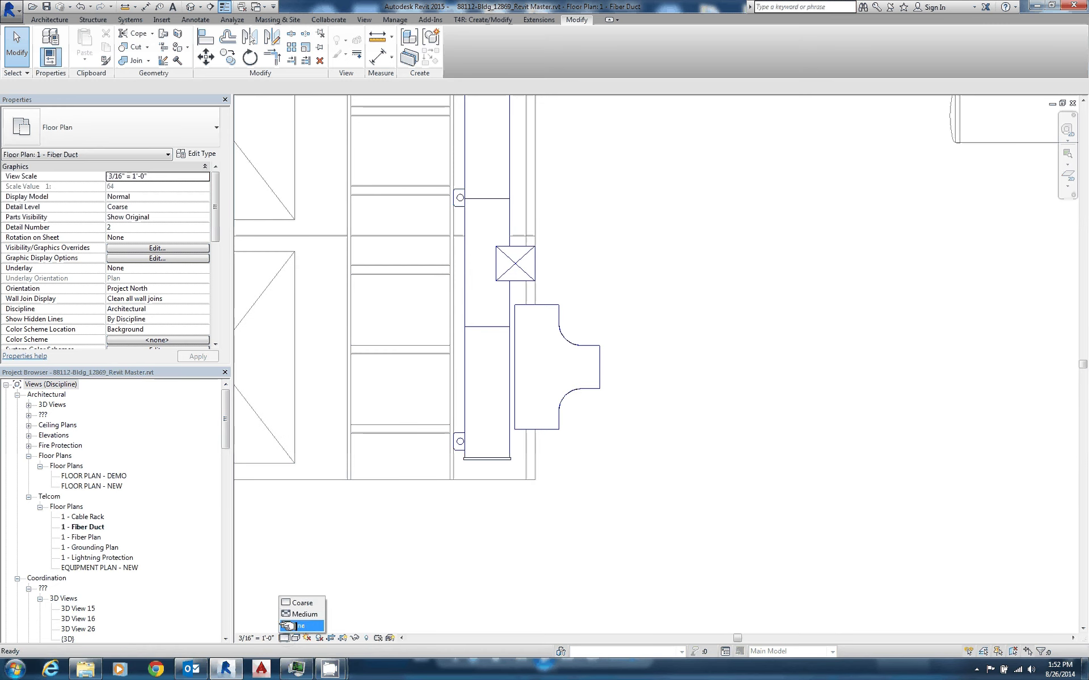
pyautogui.click(311, 614)
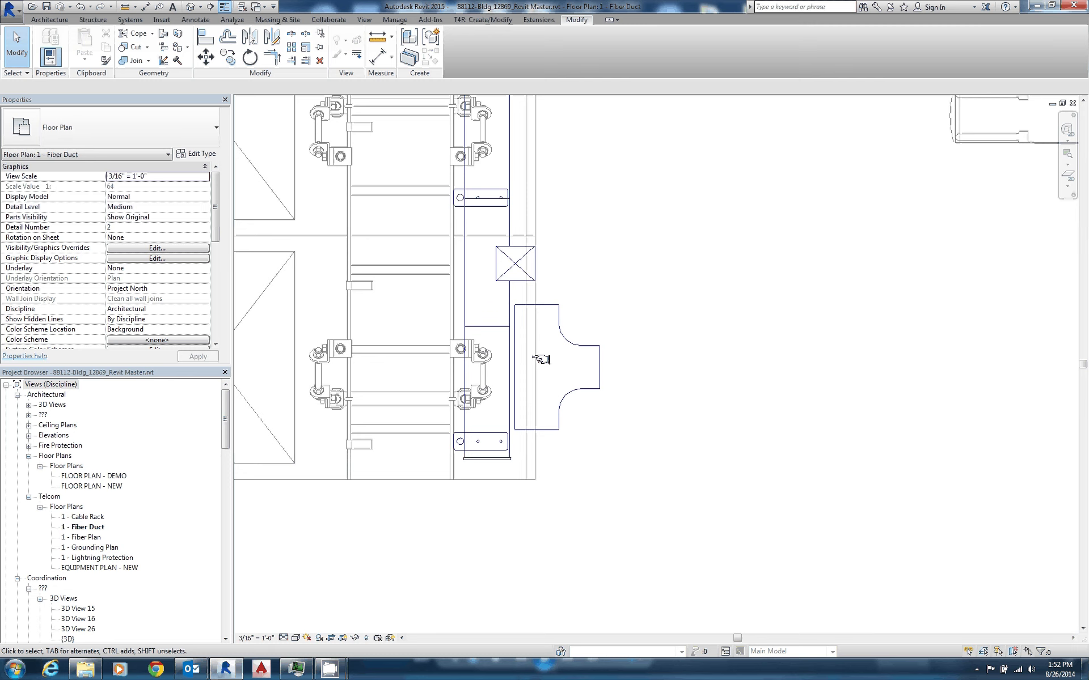
pyautogui.click(283, 638)
pyautogui.click(301, 626)
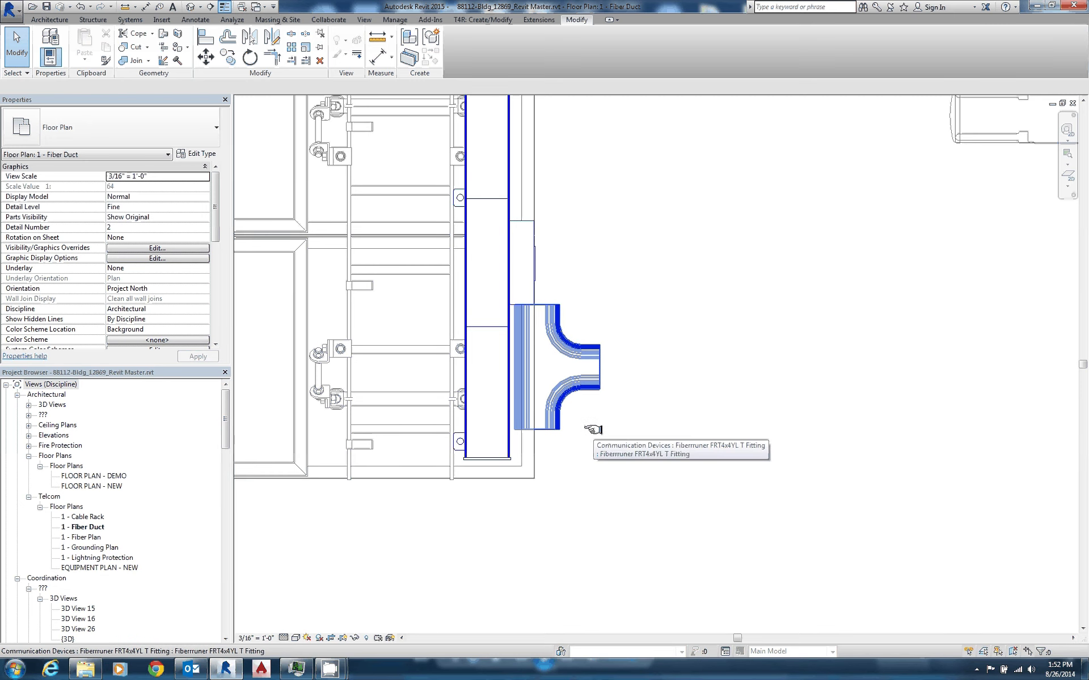
# Move the T fitting away from the cabinet into the empty area beside it.
pyautogui.click(559, 410)
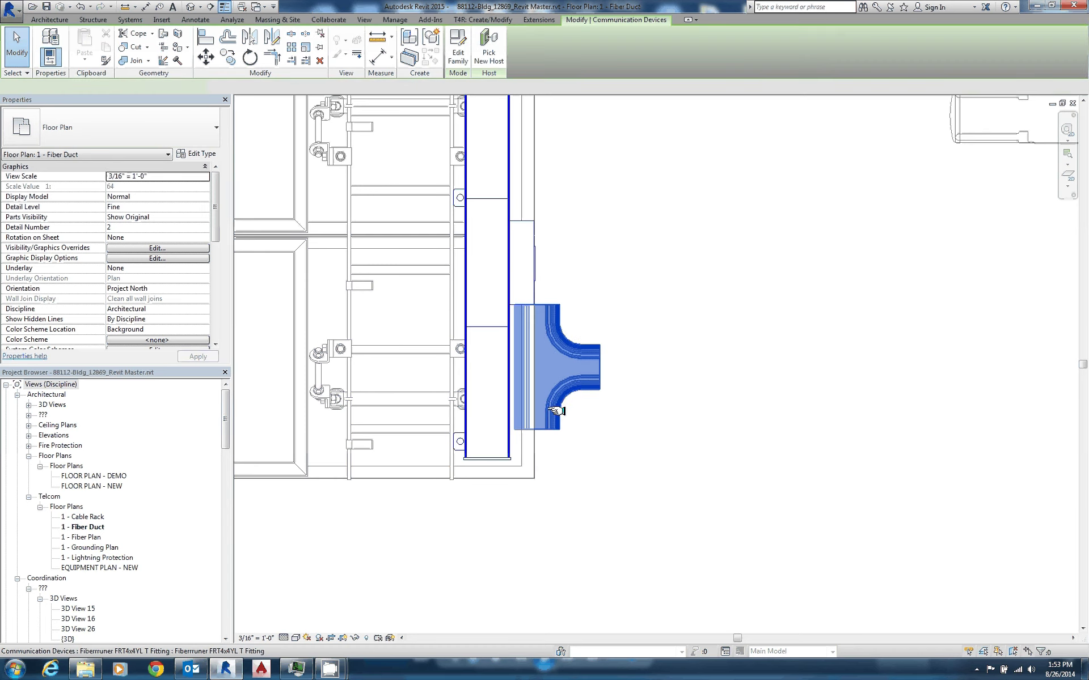
pyautogui.moveTo(559, 411); pyautogui.dragTo(632, 411)
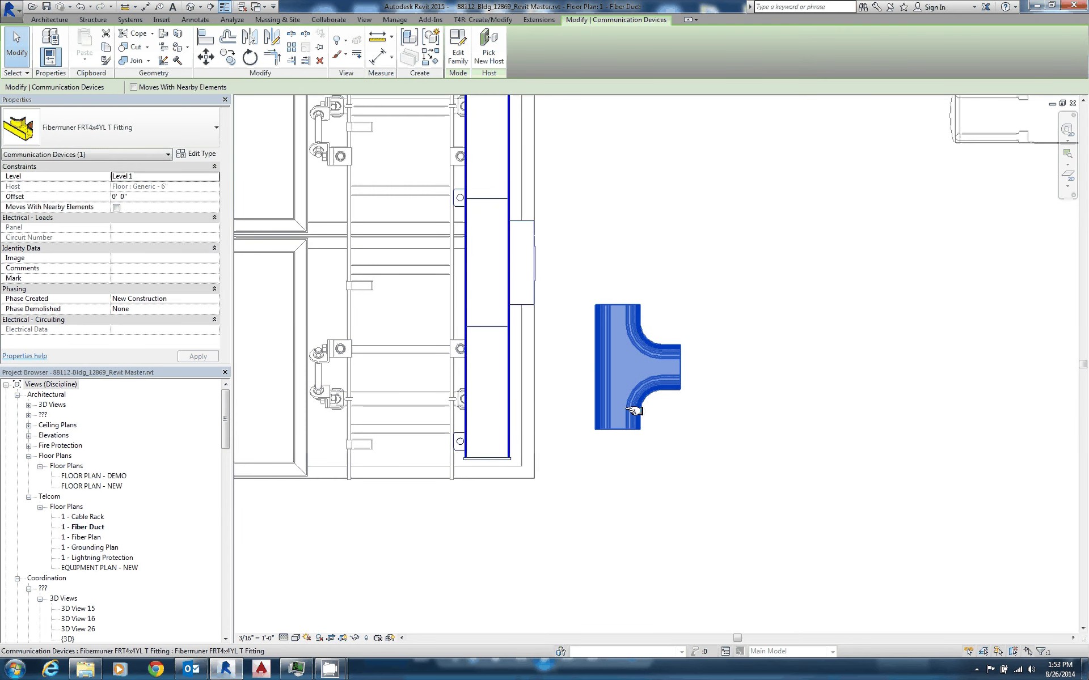
# Copy the adjacent straight duct's offset of 8' 1 11/16" to the T fitting and move the fitting over the cabinet edge.
pyautogui.click(510, 393)
pyautogui.click(152, 197)
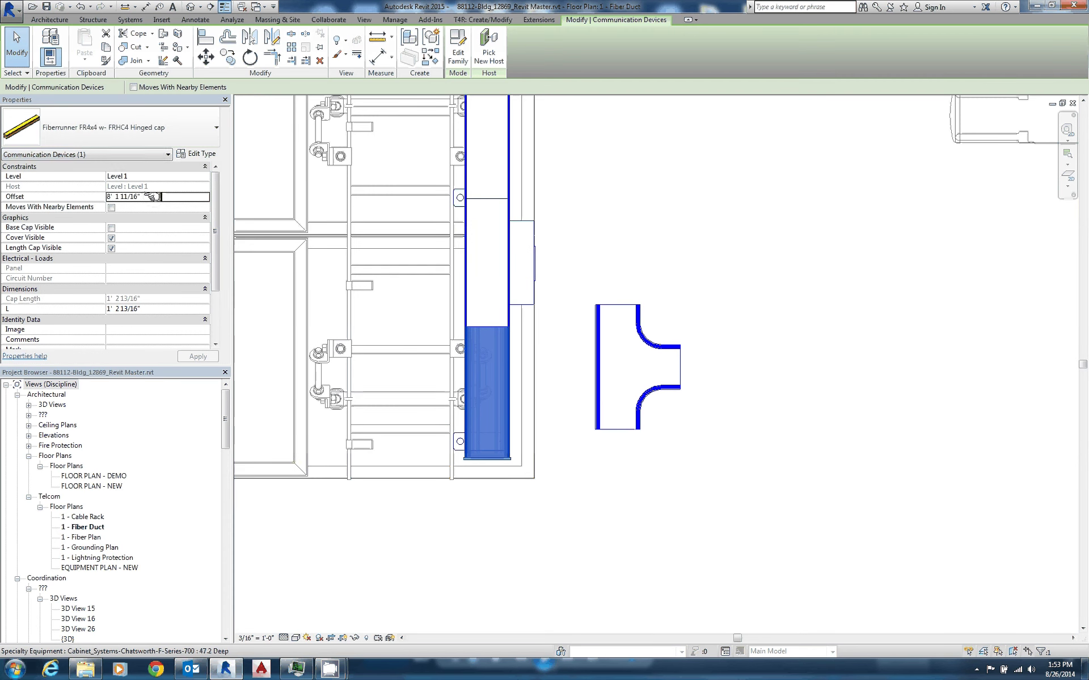
pyautogui.doubleClick(157, 197)
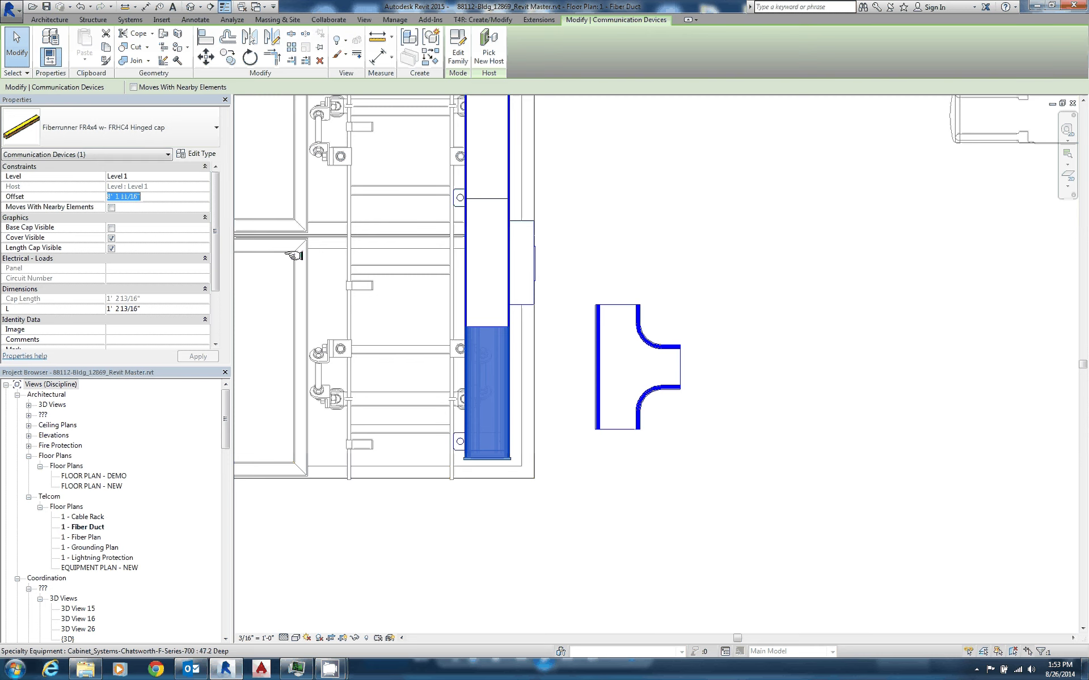
pyautogui.click(623, 368)
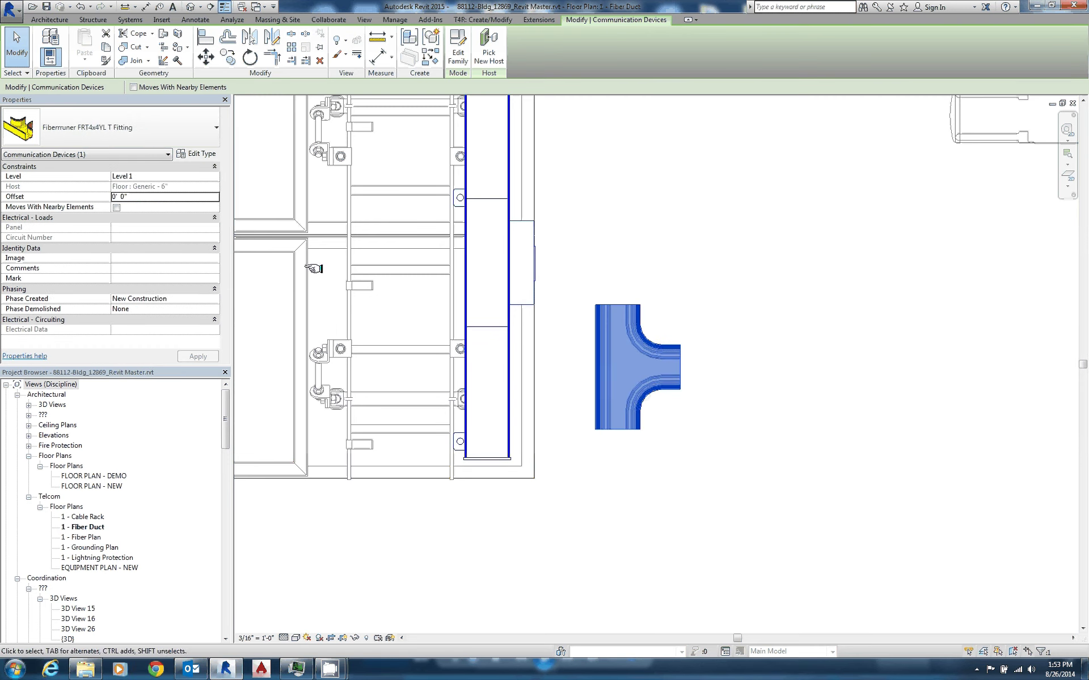
pyautogui.click(182, 196)
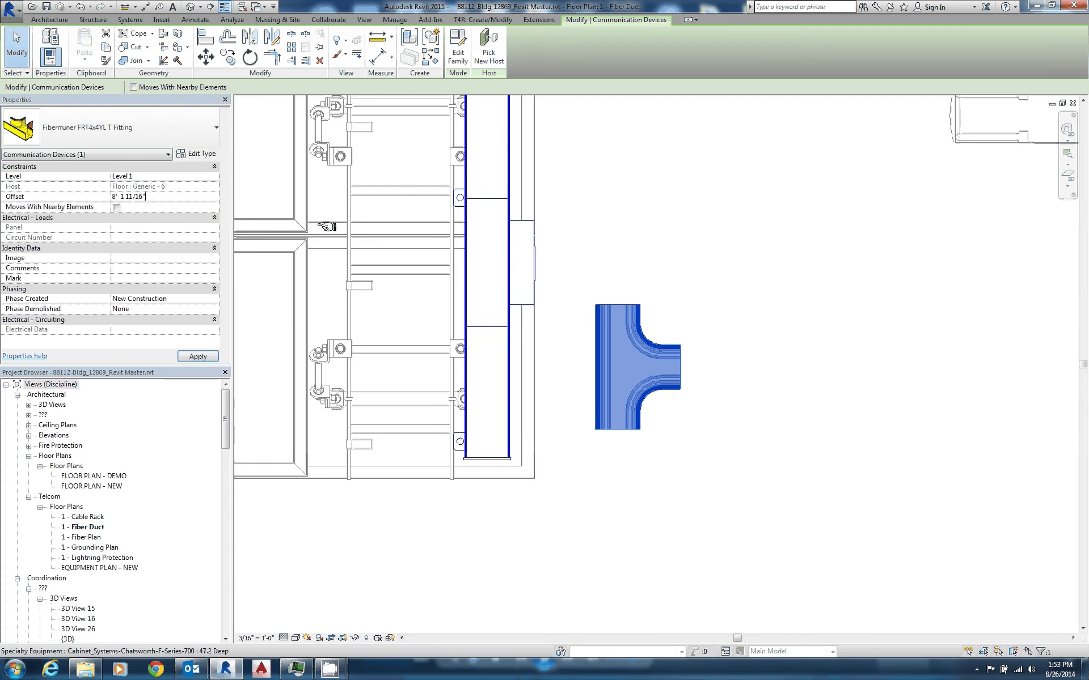
pyautogui.click(615, 244)
pyautogui.moveTo(643, 339); pyautogui.dragTo(566, 358)
pyautogui.click(656, 481)
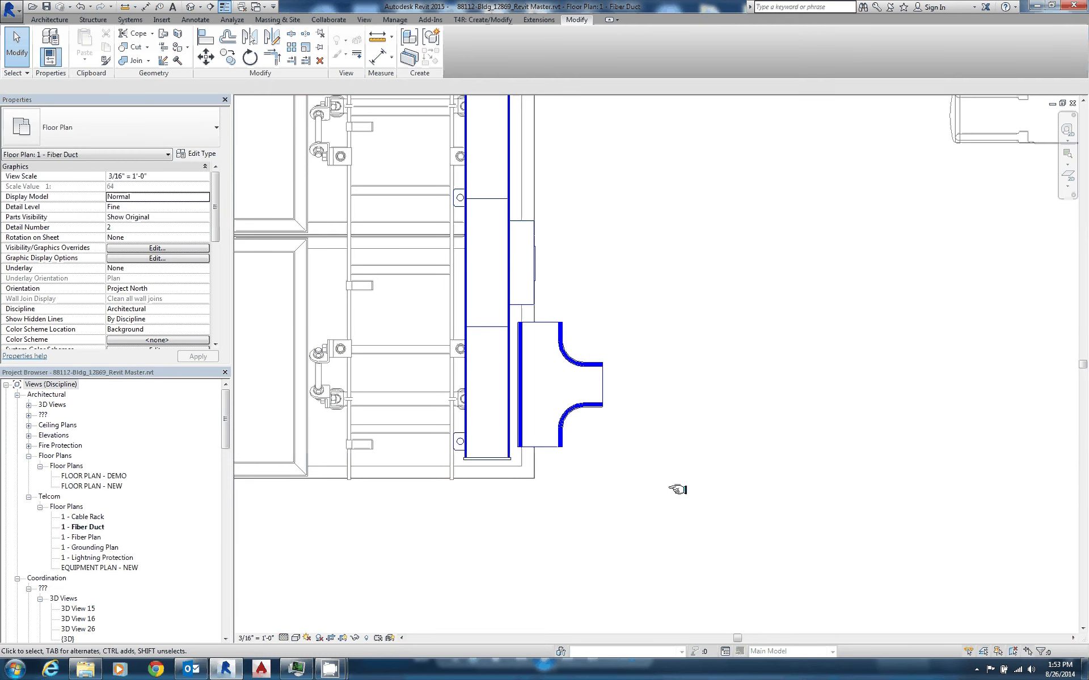
# Check how the raised T fitting covers the cabinet edge at the Coarse, Medium and Fine detail levels.
pyautogui.click(283, 637)
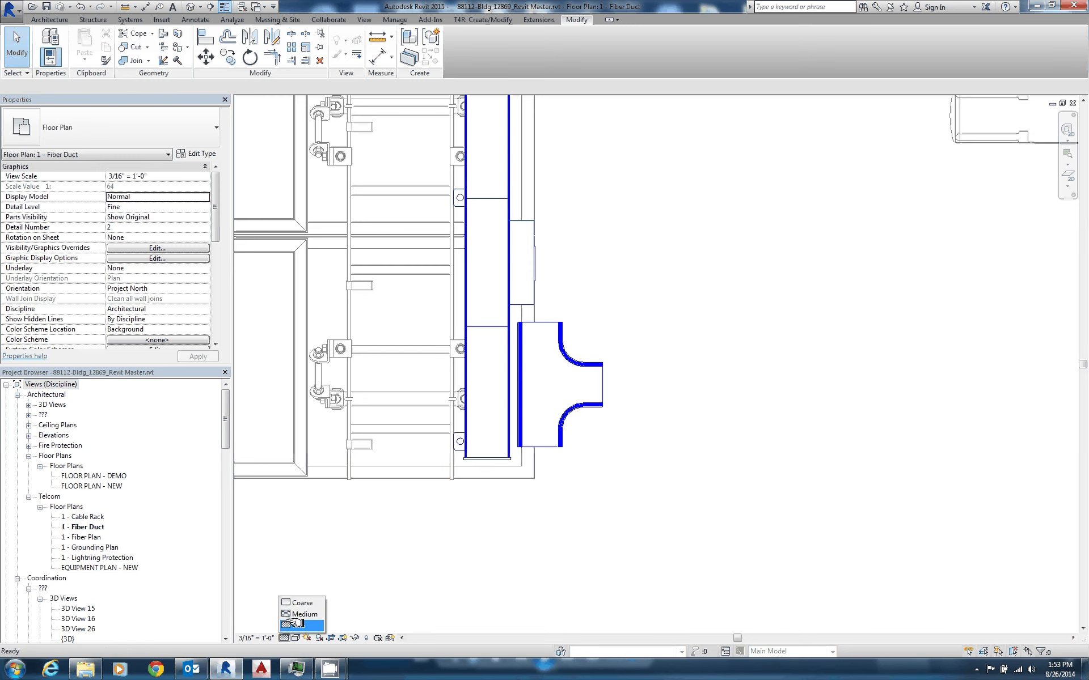
pyautogui.click(302, 603)
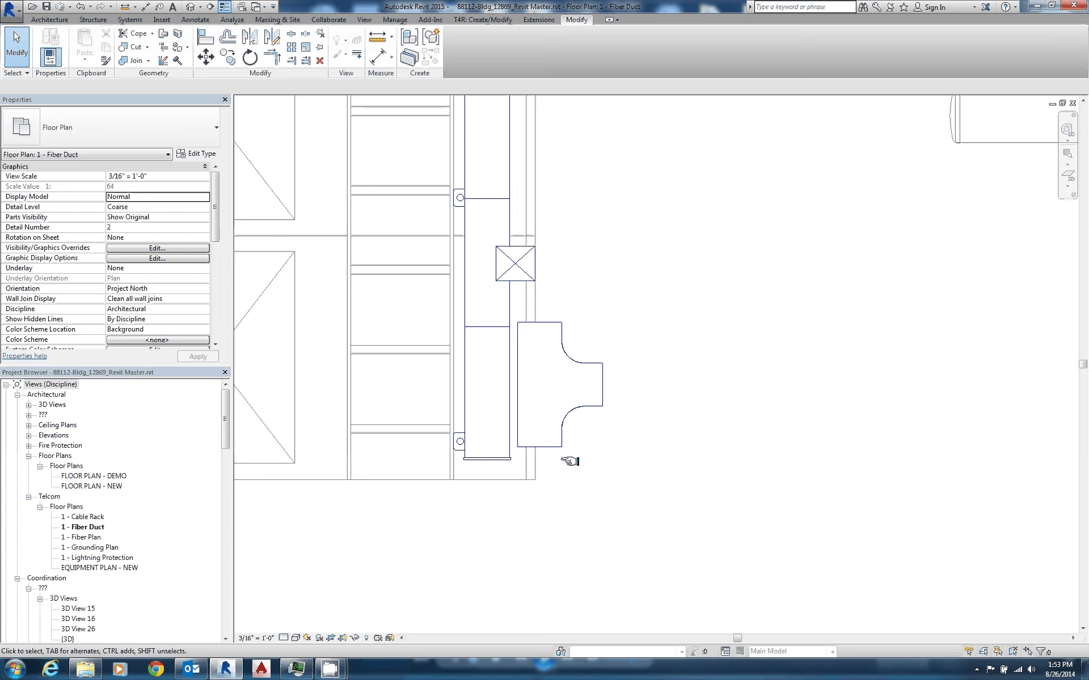
pyautogui.click(283, 638)
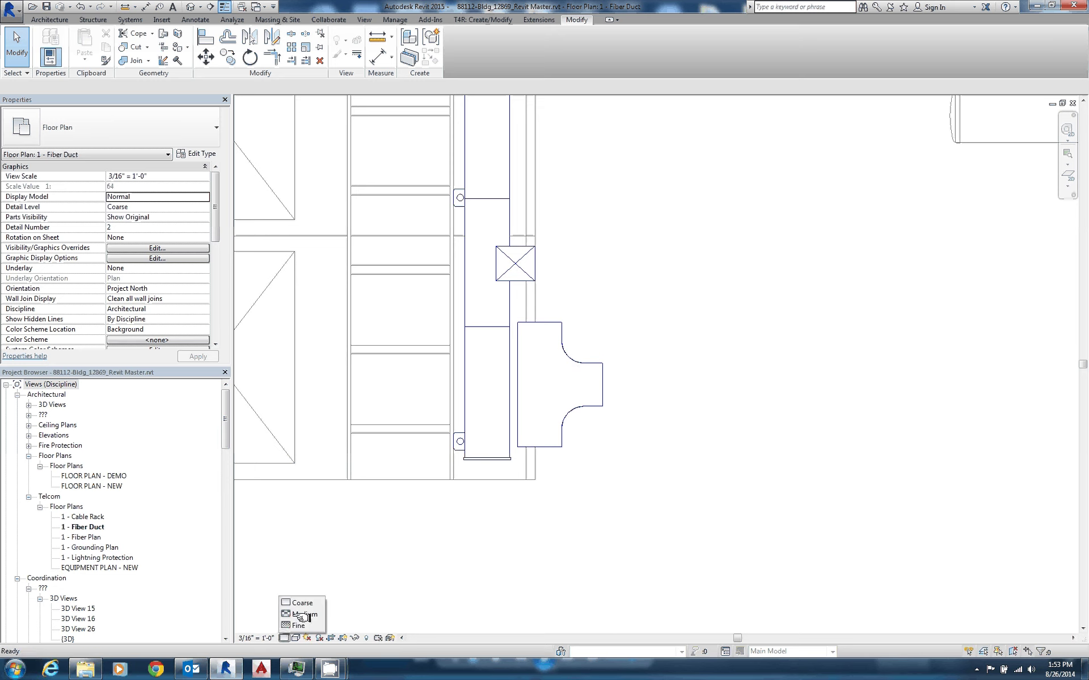
pyautogui.click(302, 615)
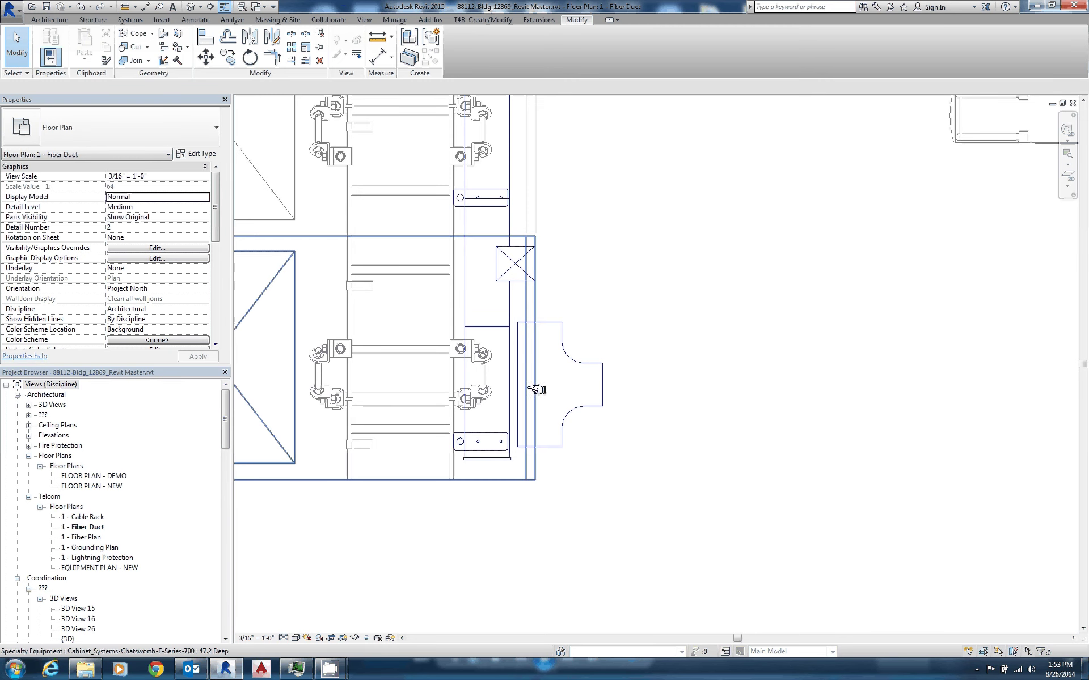
pyautogui.click(283, 638)
pyautogui.click(303, 625)
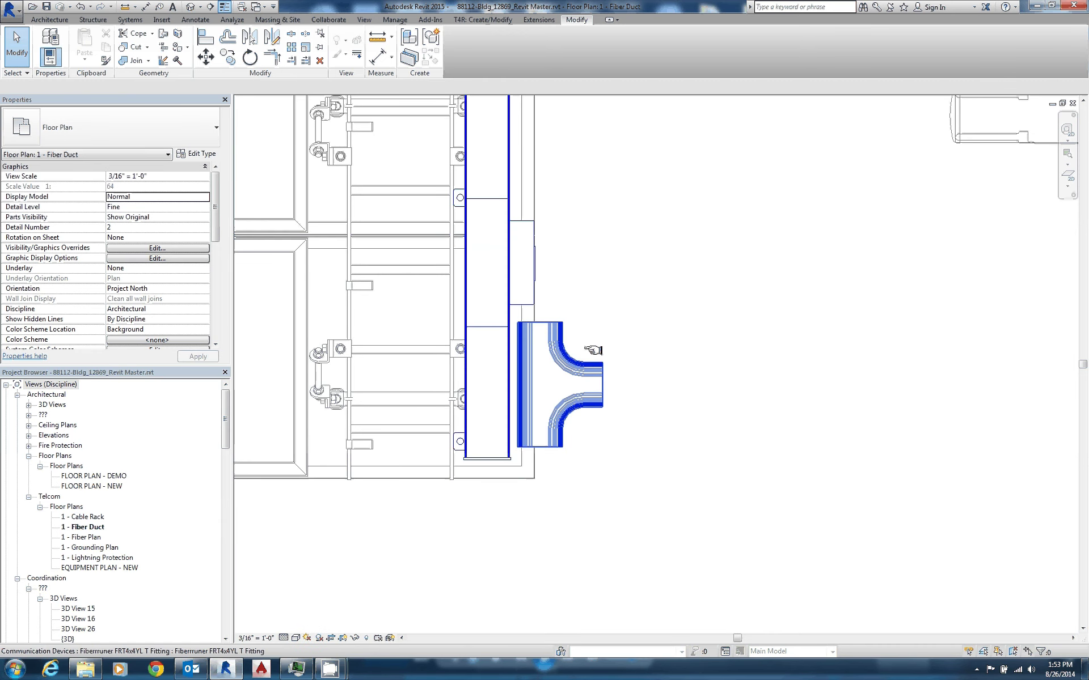